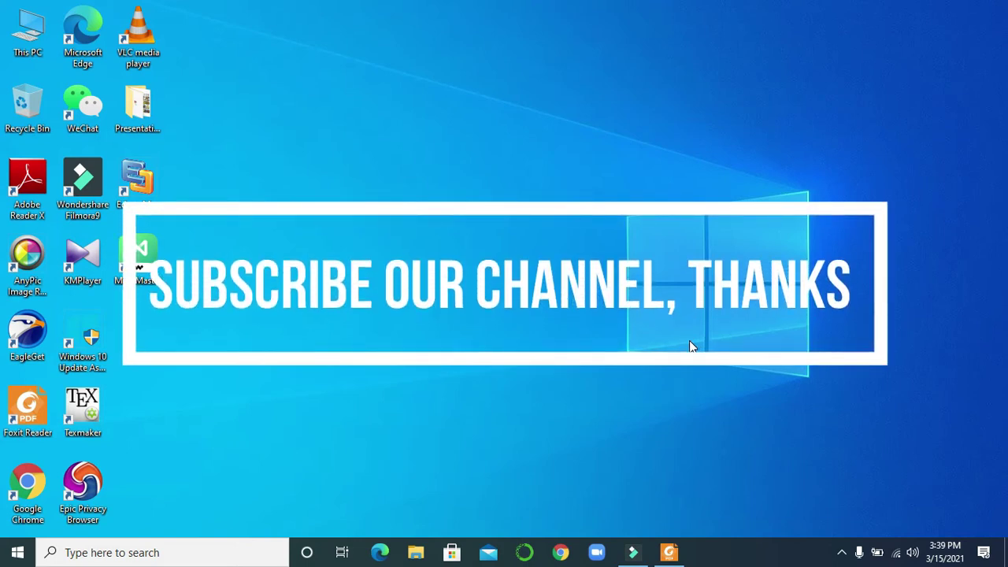
Step: Bring the Foxit Reader window showing the Chinese Government Scholarship application PDF to the front
left_click(669, 552)
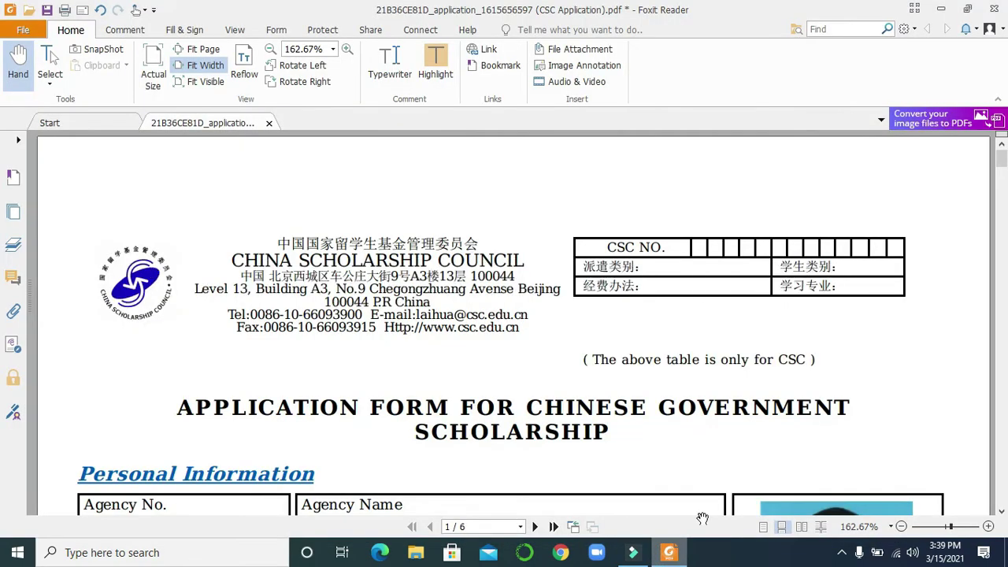
Step: Scroll down to page 6 of 6 with the ticked Statement of Applicant box
left_click_drag(1003, 163, 1004, 305)
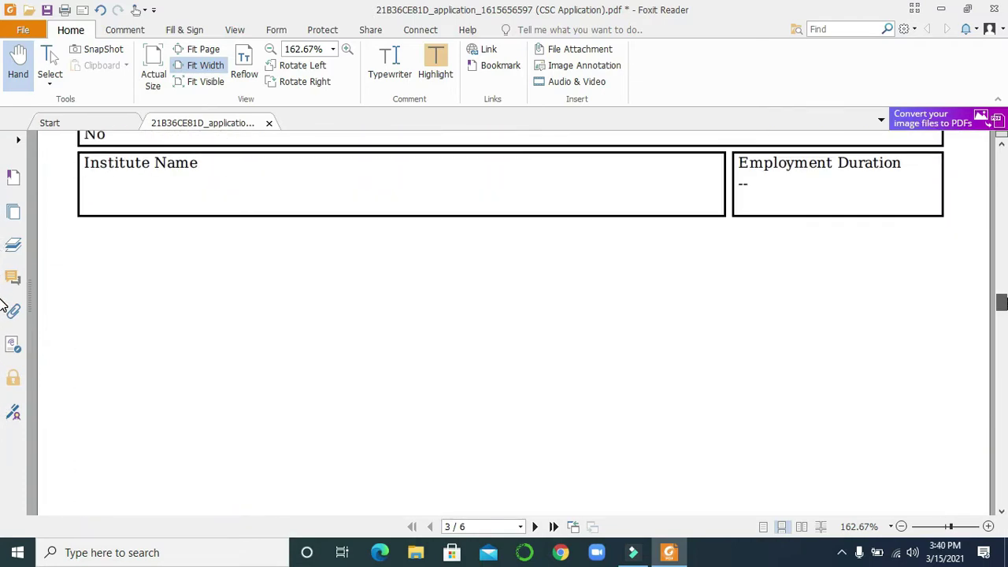
left_click_drag(4, 307, 3, 483)
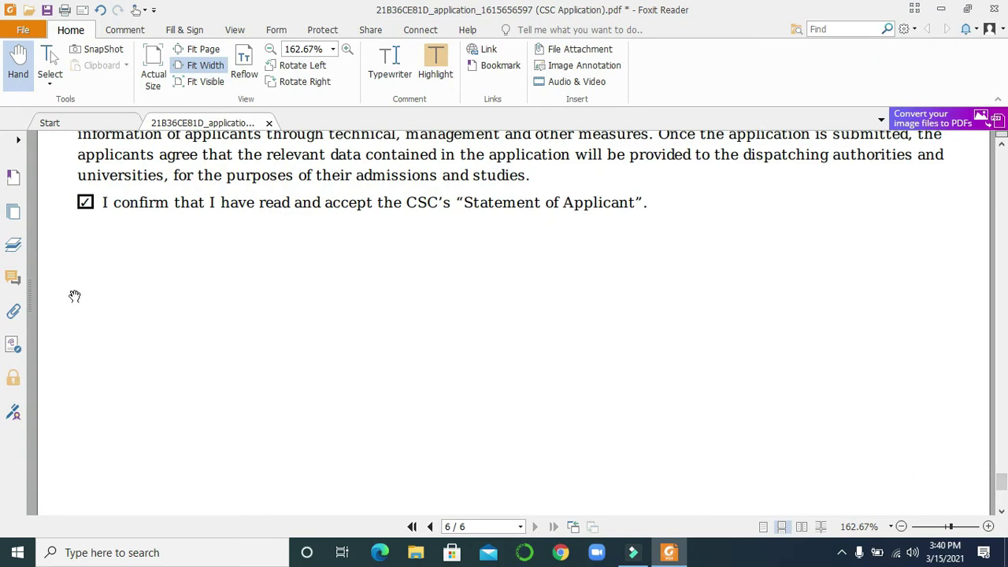
left_click(940, 10)
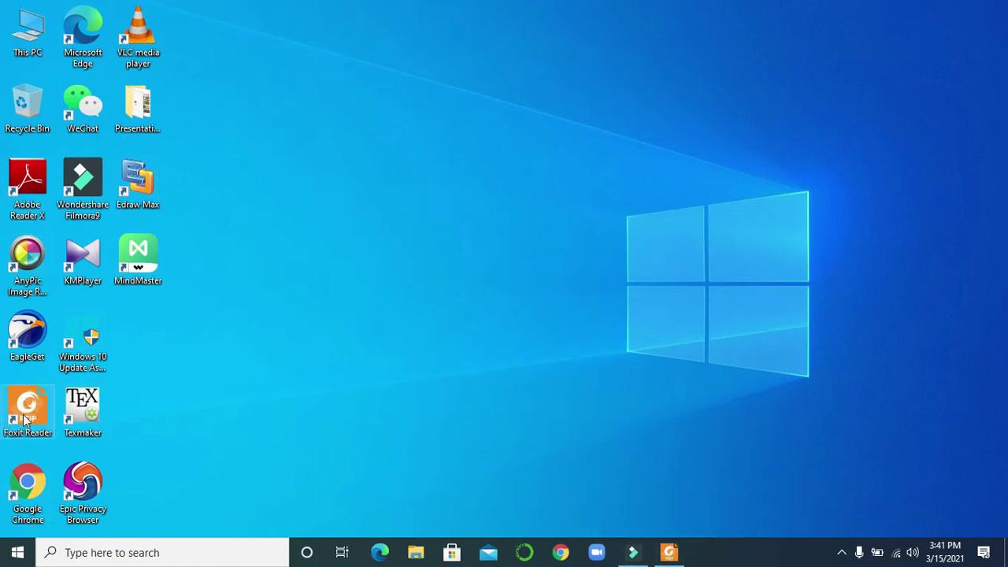
left_click(679, 552)
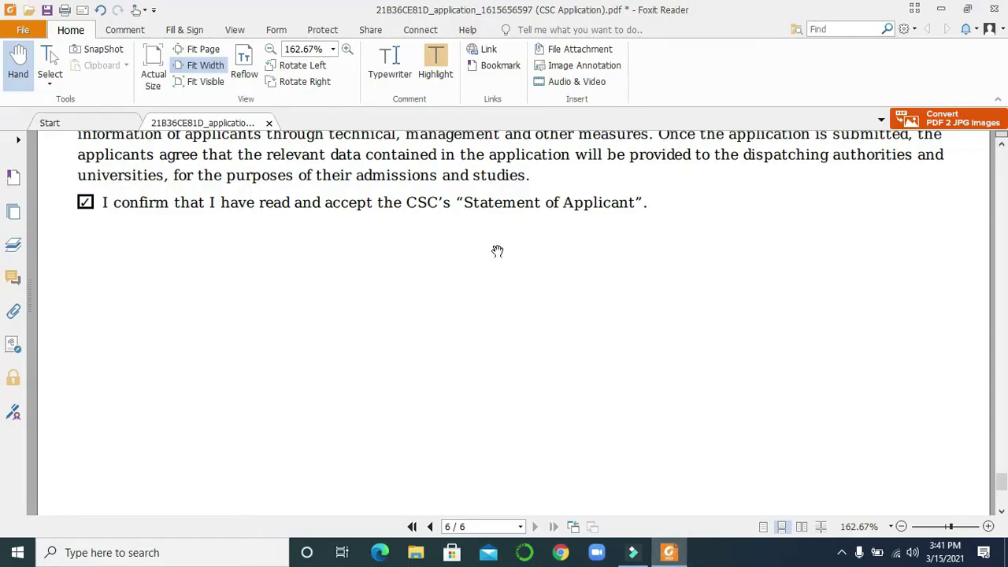
Step: Create a new hand-drawn signature under Fill & Sign and accept it
left_click(189, 32)
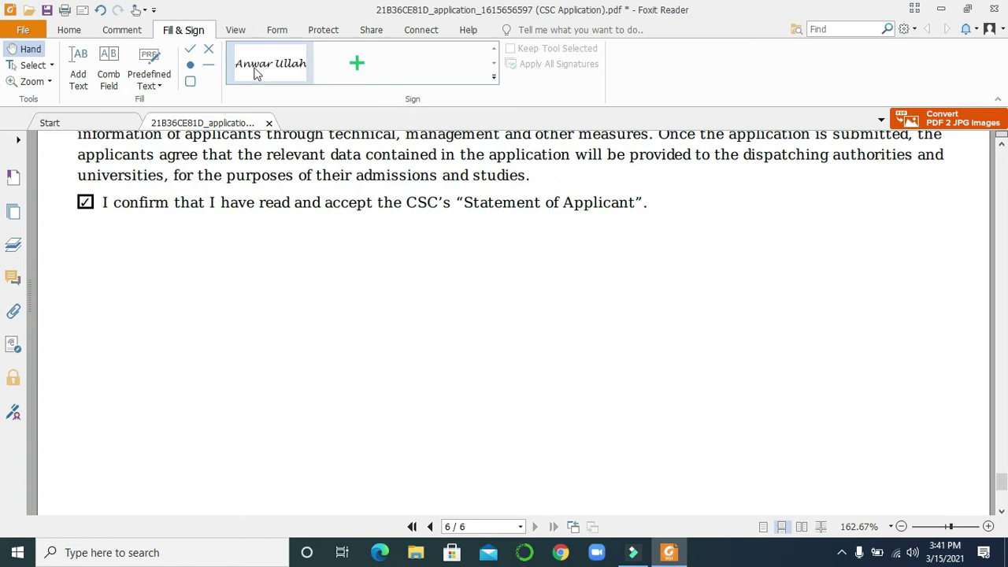
left_click(355, 61)
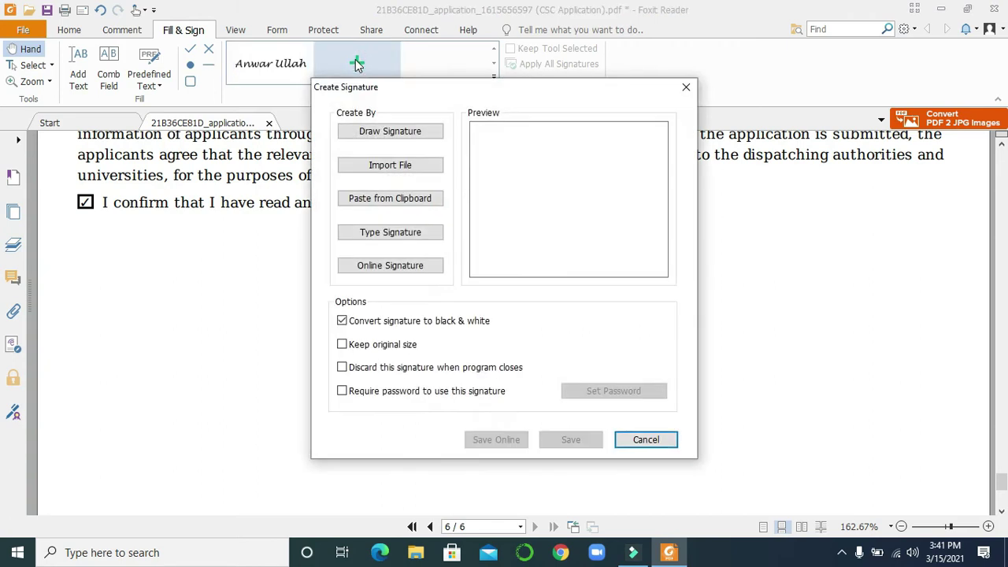
left_click(394, 134)
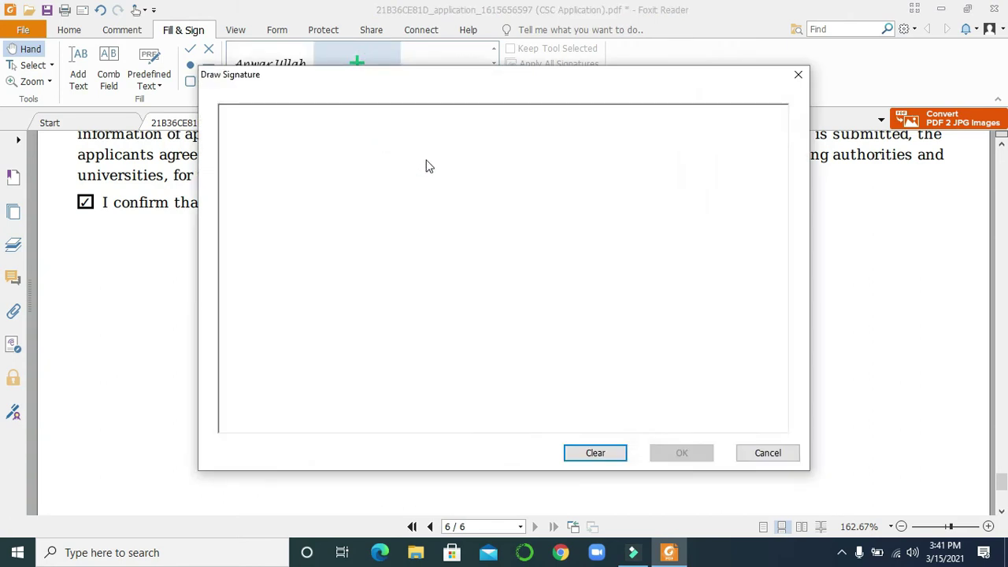
mouse_move(417, 286)
left_mouse_down()
mouse_move(425, 256)
mouse_move(448, 283)
mouse_move(459, 235)
mouse_move(466, 247)
mouse_move(504, 248)
mouse_move(498, 222)
mouse_move(387, 353)
left_mouse_up()
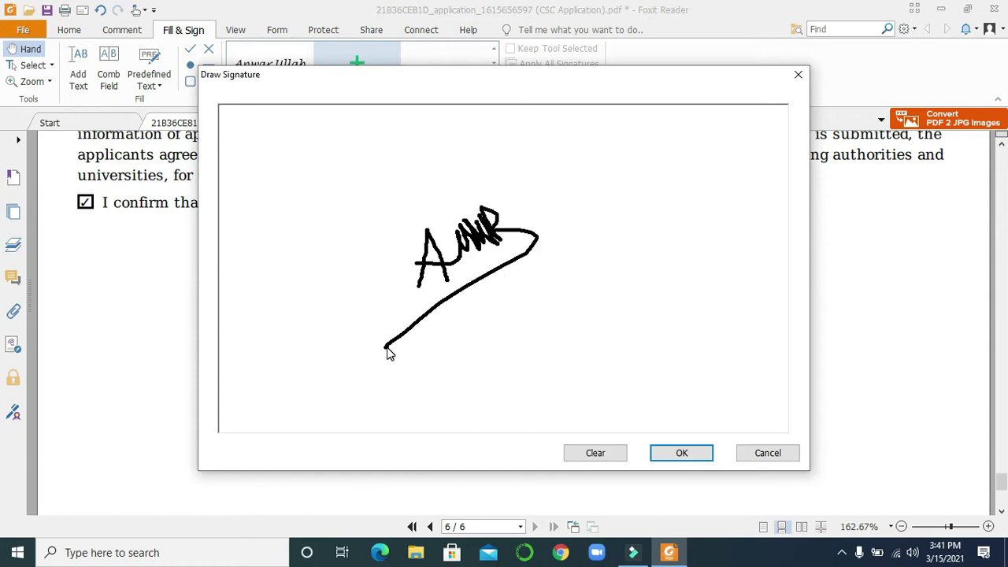
left_click(684, 455)
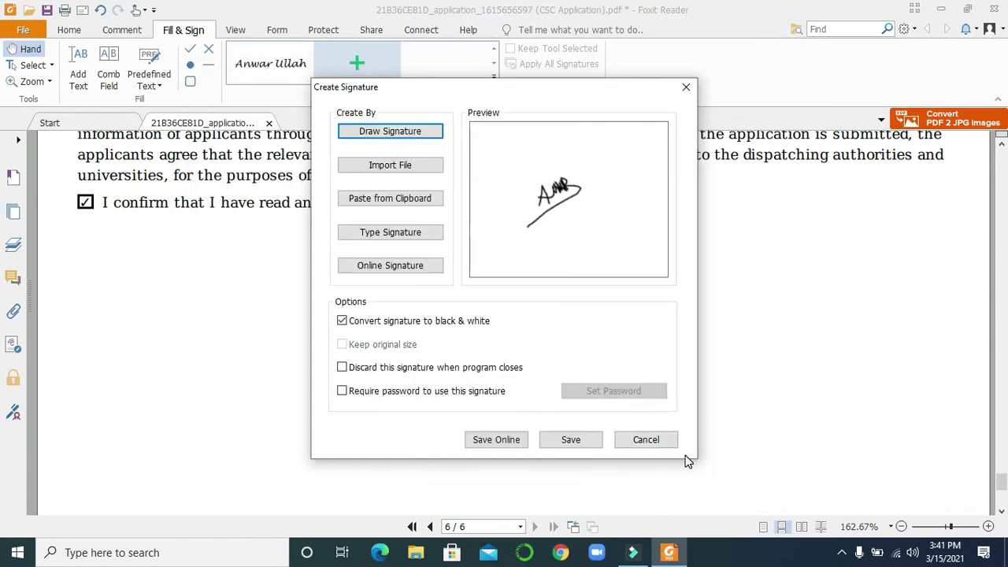
Step: Save the drawn signature and place it on page 6 below the confirmation
left_click(584, 449)
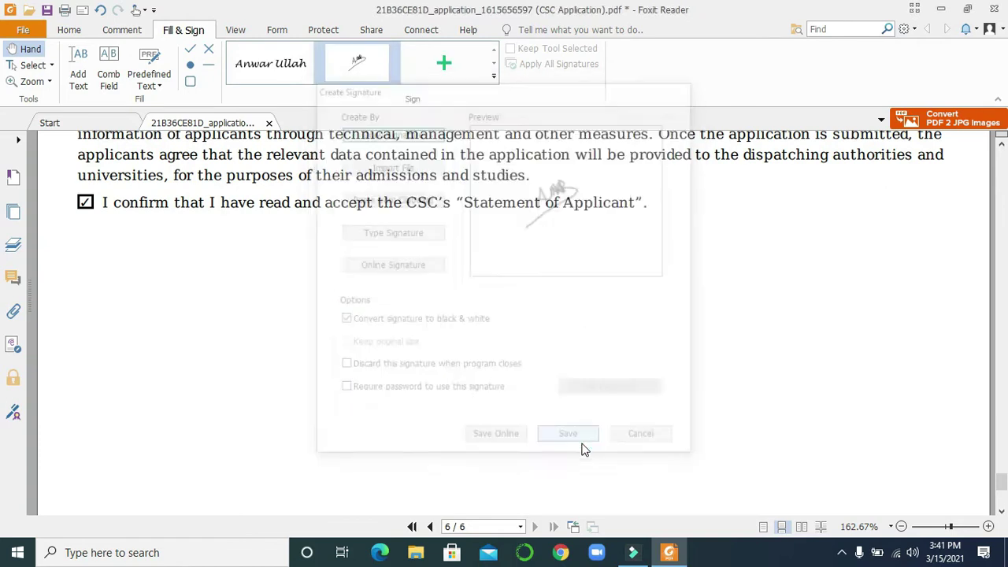
left_click(363, 71)
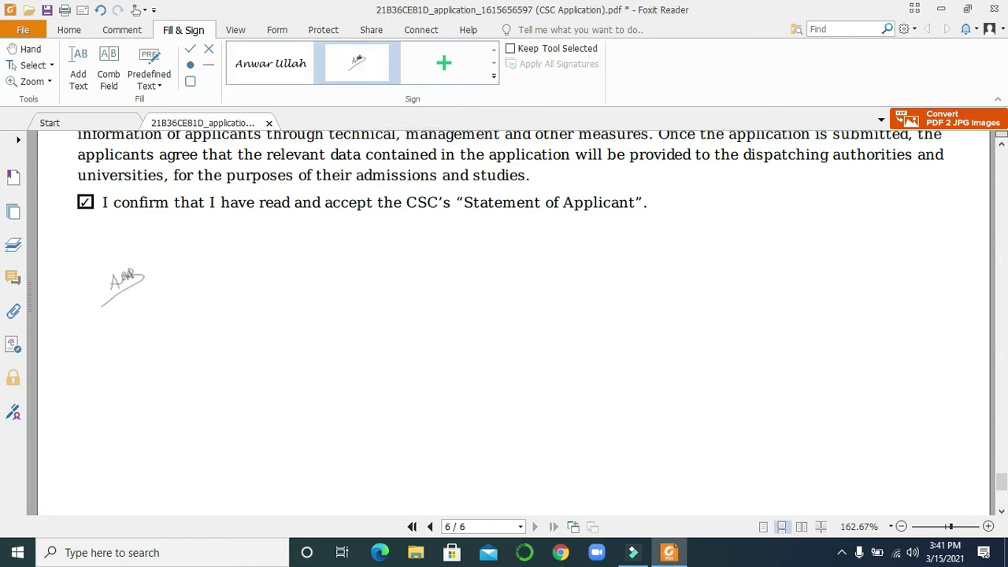
left_click(123, 289)
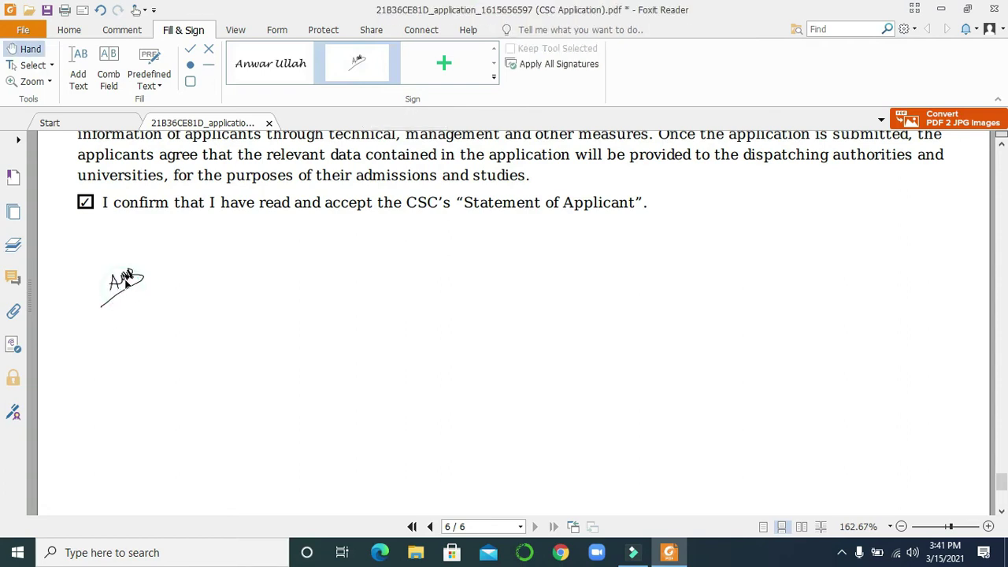
Step: Resize the placed signature, then undo the resizing and the placement
left_click(128, 278)
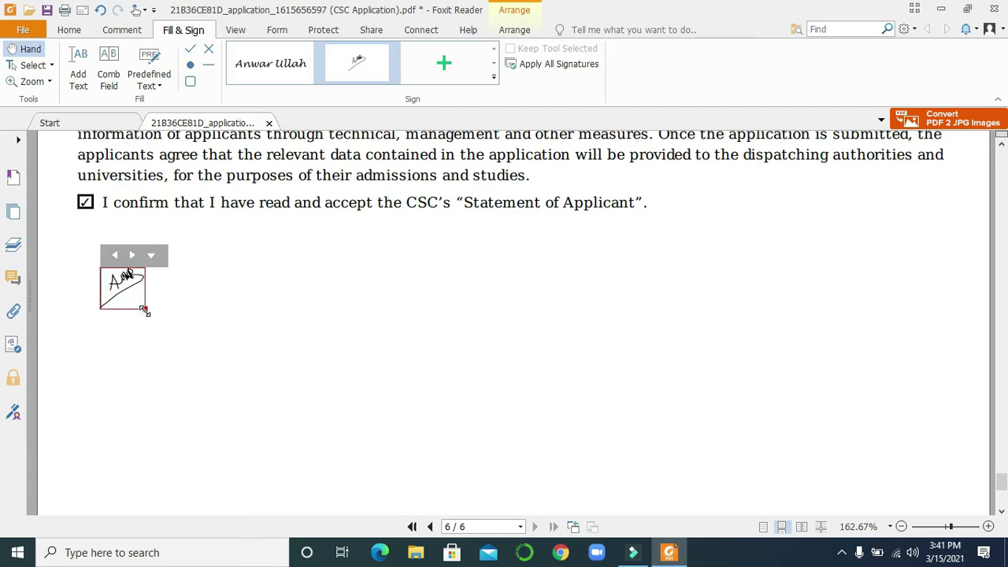
left_click_drag(145, 309, 270, 326)
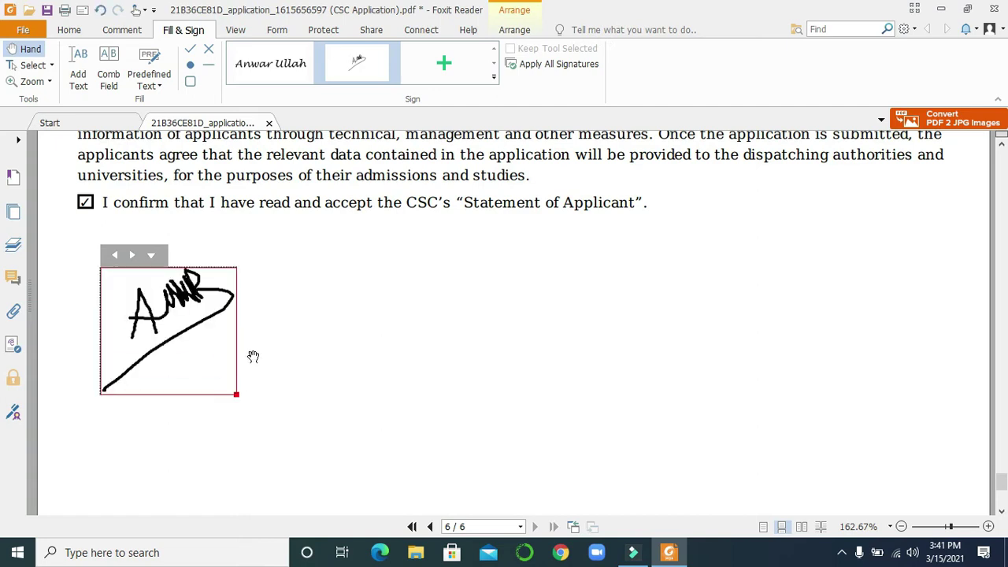
left_click_drag(236, 393, 179, 341)
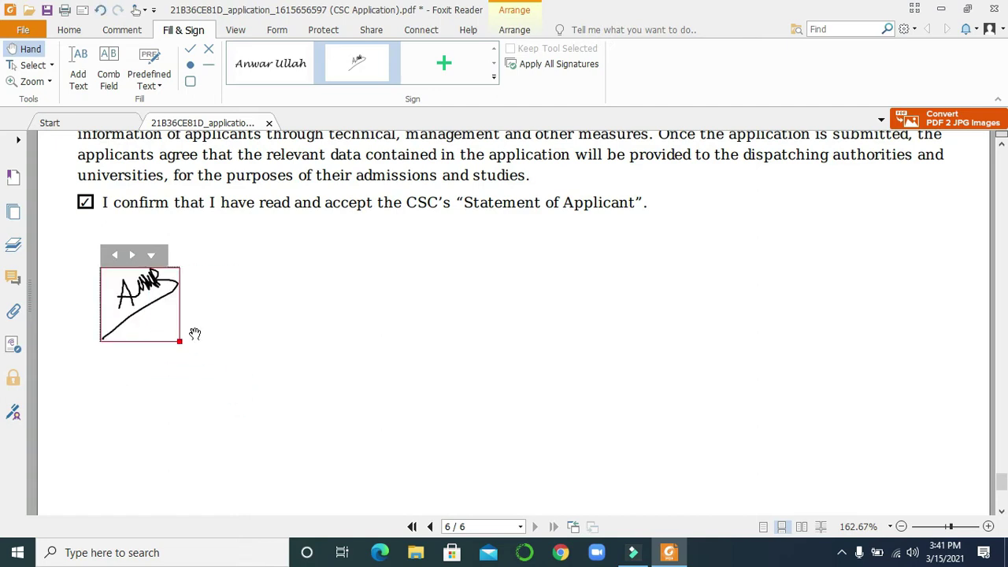
key("ctrl+z")
key("ctrl+z")
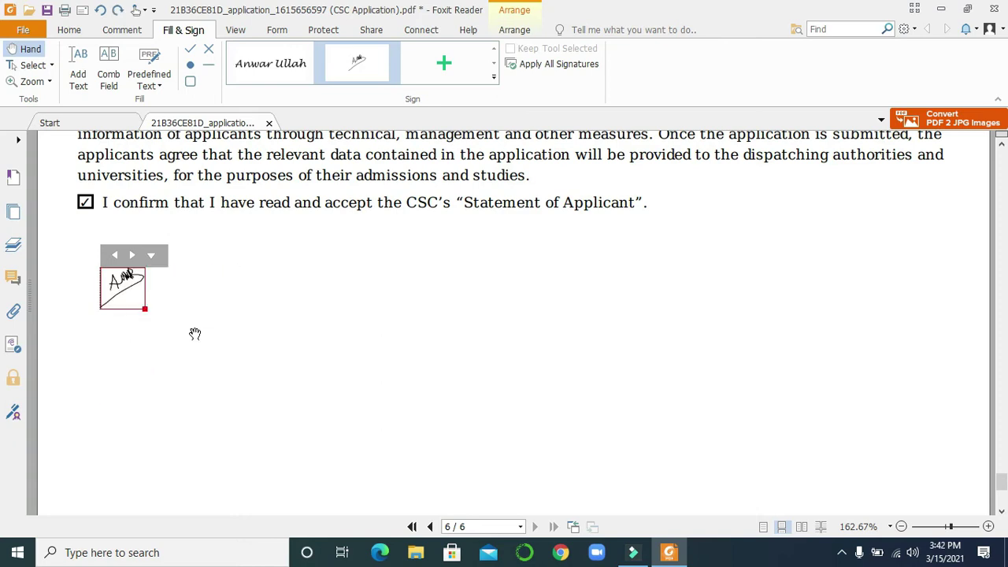
key("ctrl+z")
Step: Start another new signature, try Import File, and cancel the file browser
left_click(444, 68)
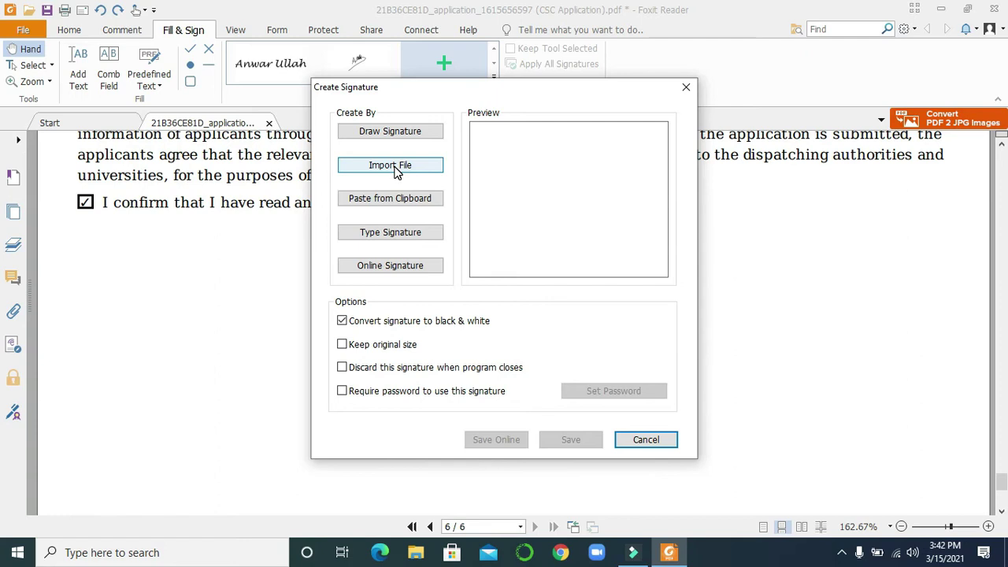
left_click(397, 170)
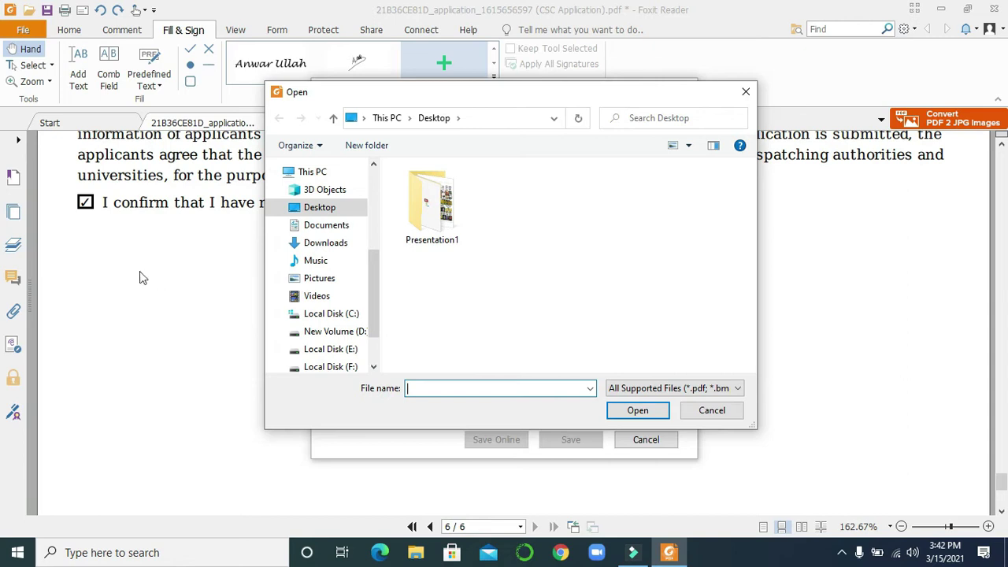
left_click(703, 418)
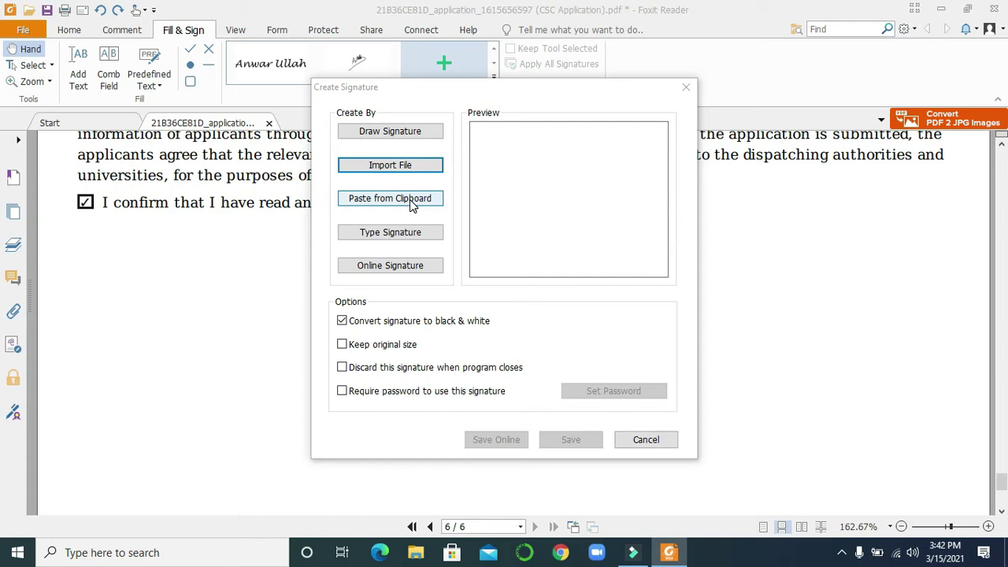
Step: Create and save a typed signature of the applicant's name in Lucida Handwriting Italic
left_click(383, 240)
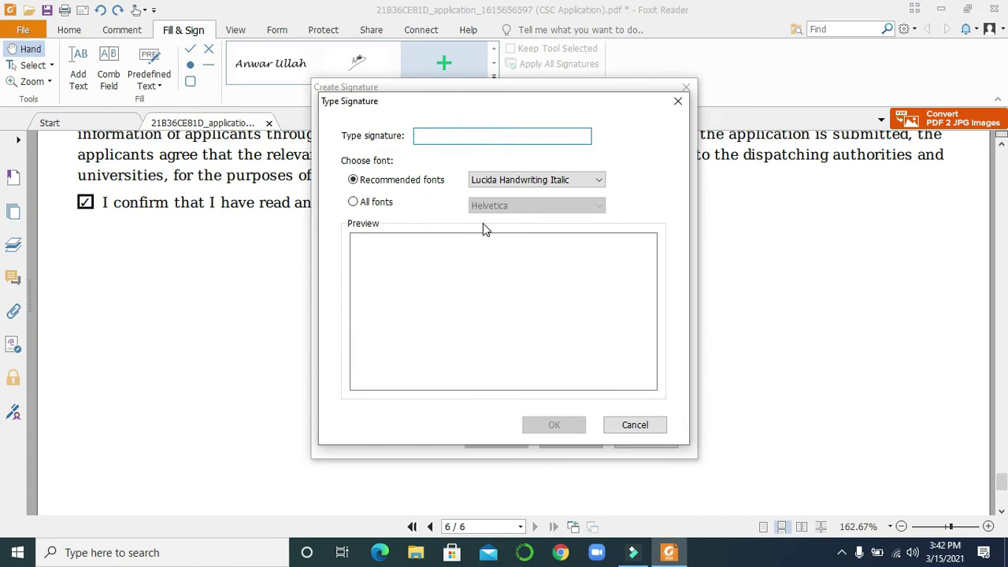
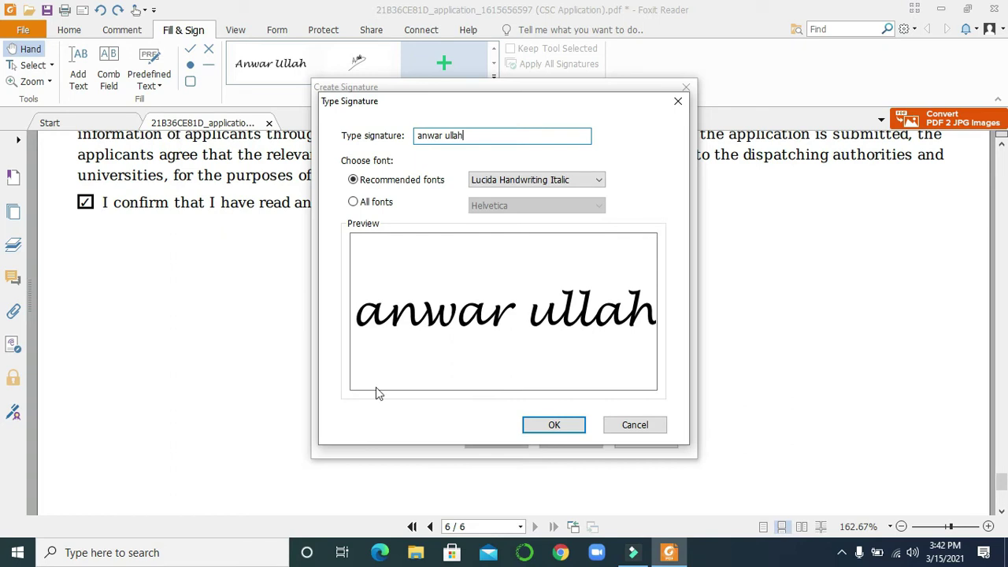
left_click(563, 425)
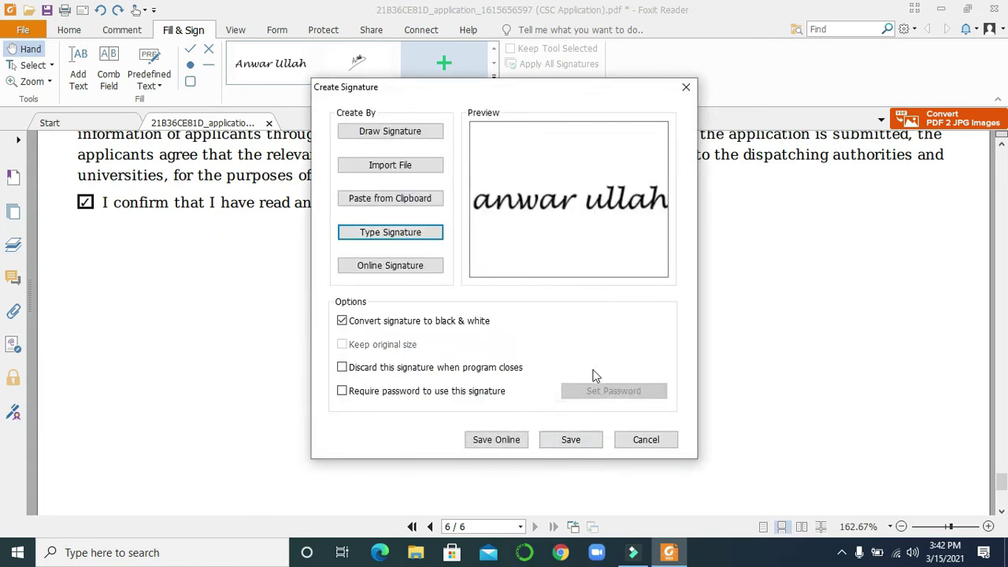
left_click(571, 440)
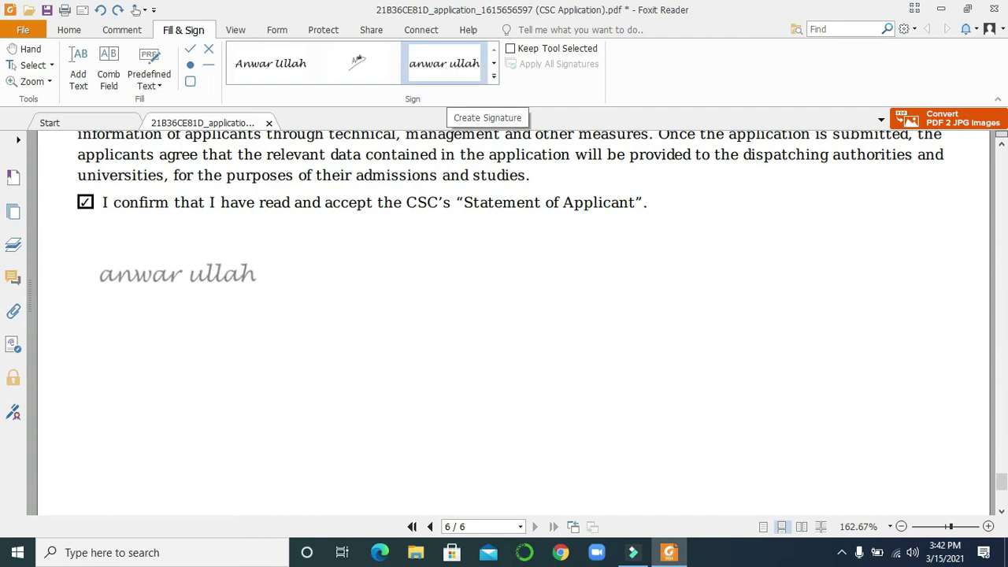
Step: Place and undo the typed signature, then close the PDF without saving
left_click(177, 283)
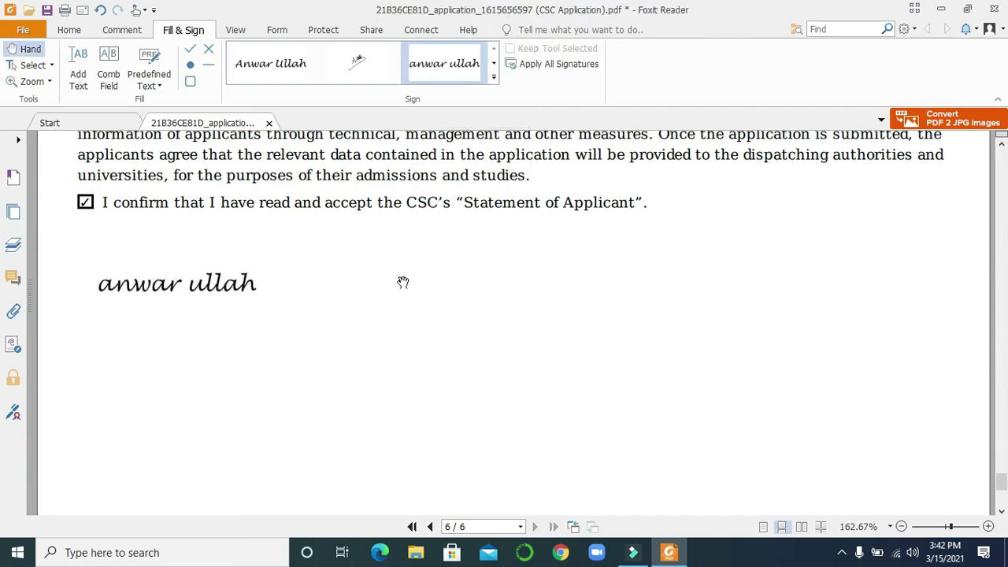
key("ctrl+z")
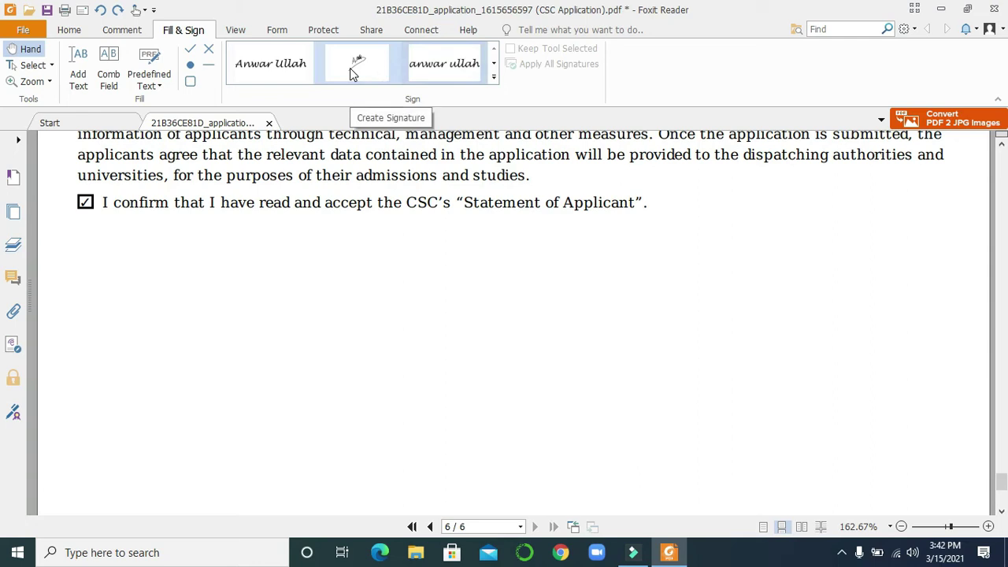
left_click(995, 9)
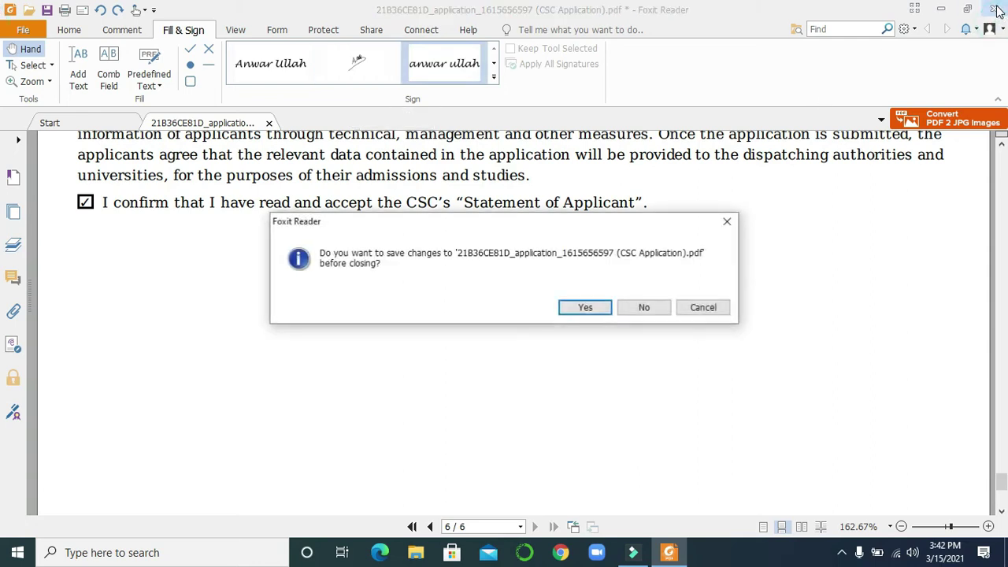
left_click(651, 309)
Step: Open the CSC application PDF with Adobe Reader from Explorer
right_click(201, 100)
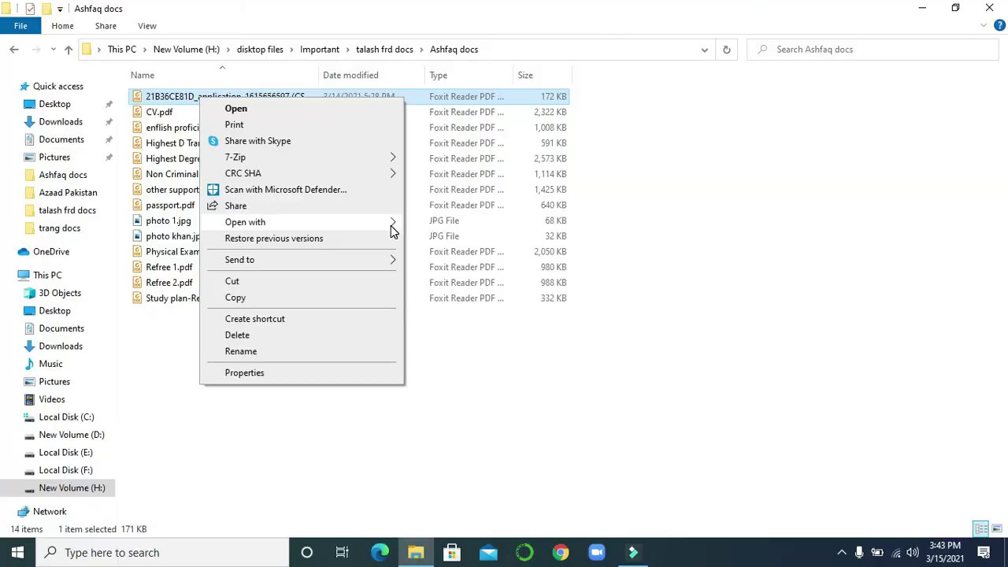
mouse_move(392, 227)
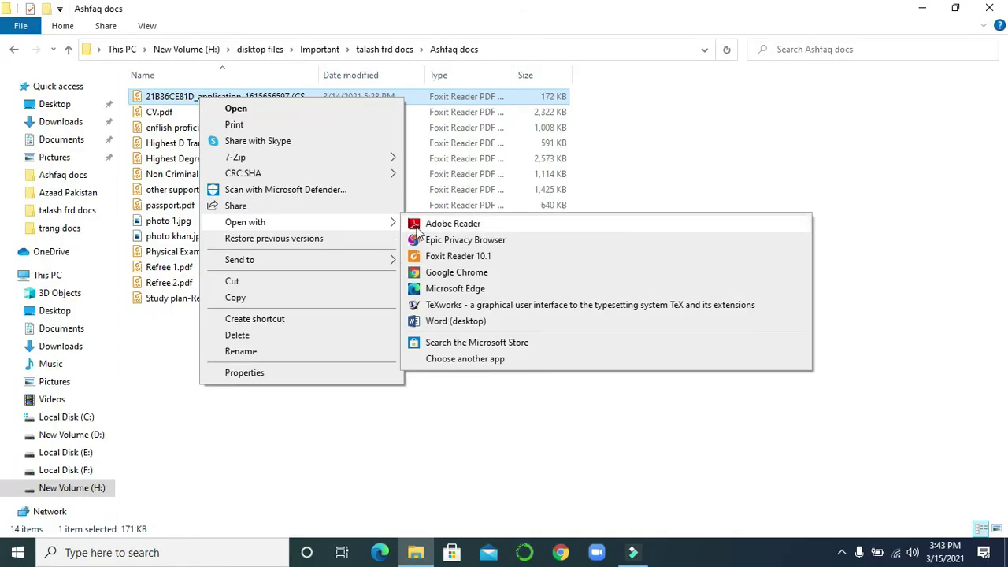
left_click(442, 225)
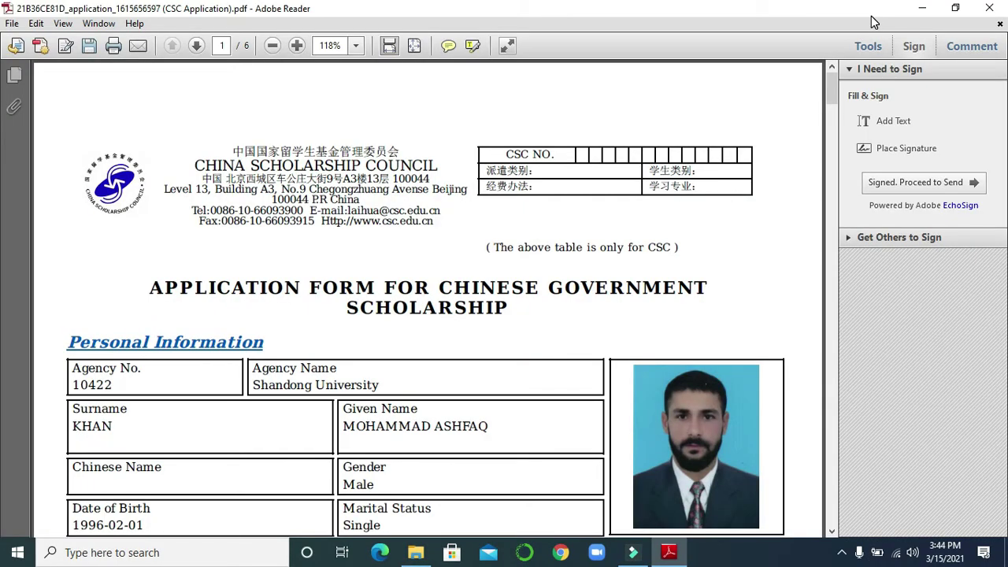
Step: Toggle Adobe Reader's signing options and dismiss the first Place Signature attempt
left_click(912, 47)
left_click(911, 47)
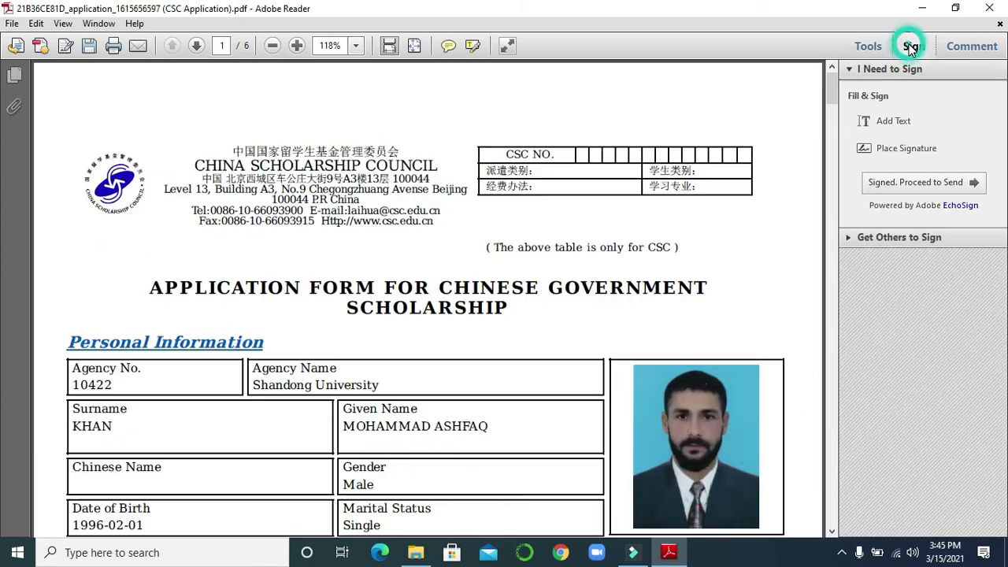
left_click(907, 155)
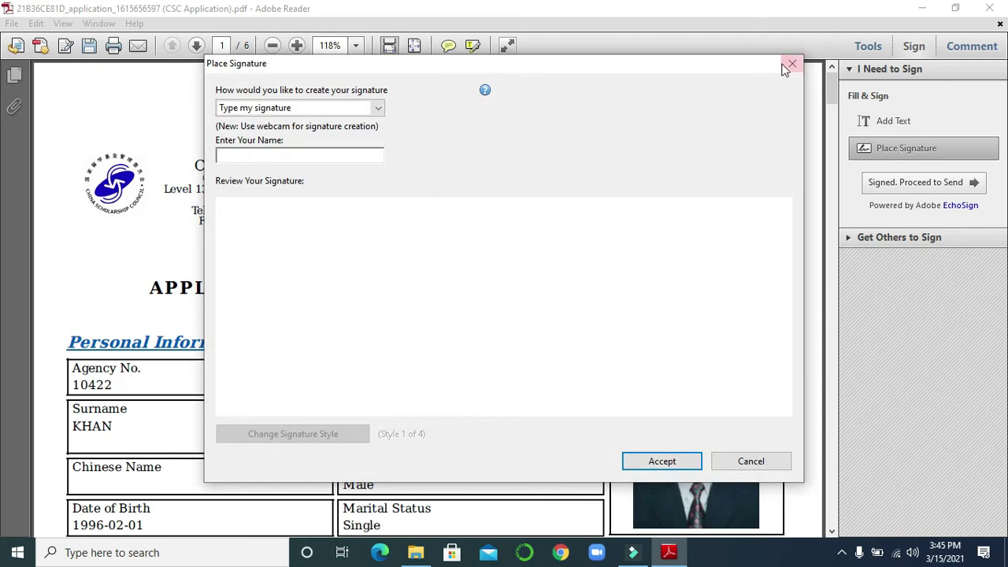
left_click(791, 64)
Step: Delete the name and date text on page 6 and start Place Signature again
mouse_move(832, 82)
left_mouse_down()
mouse_move(804, 459)
mouse_move(815, 505)
mouse_move(826, 491)
left_mouse_up()
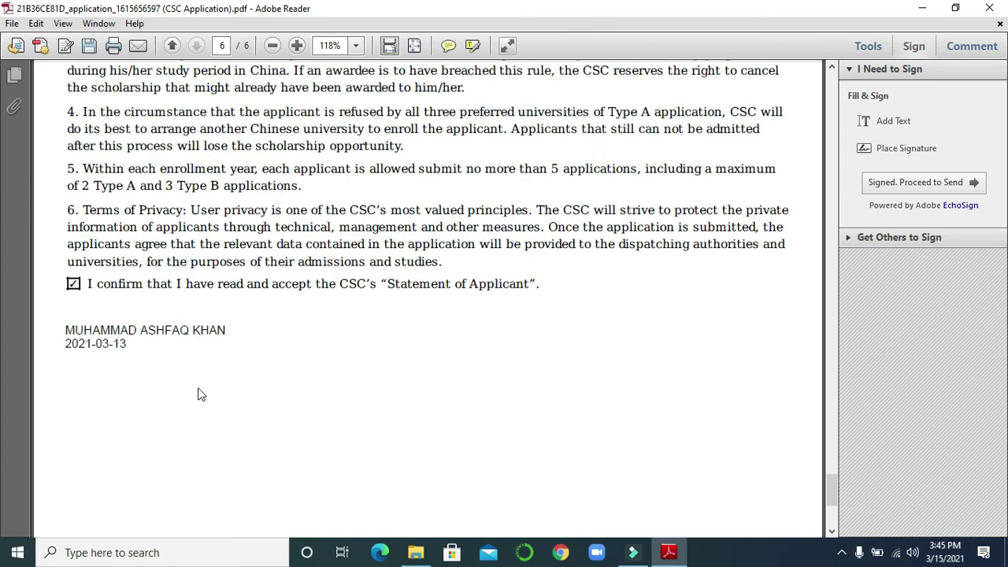
left_click(144, 330)
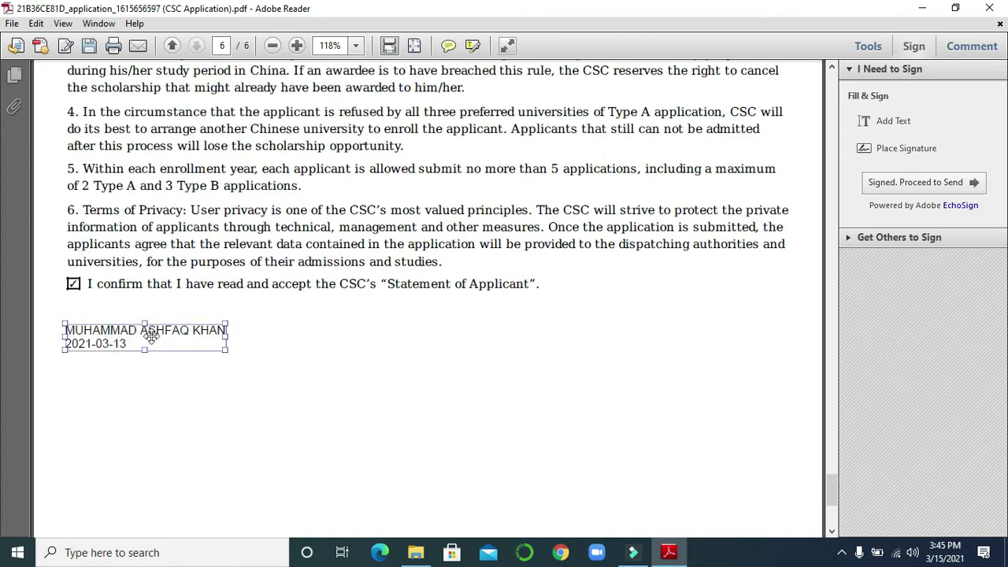
key("Delete")
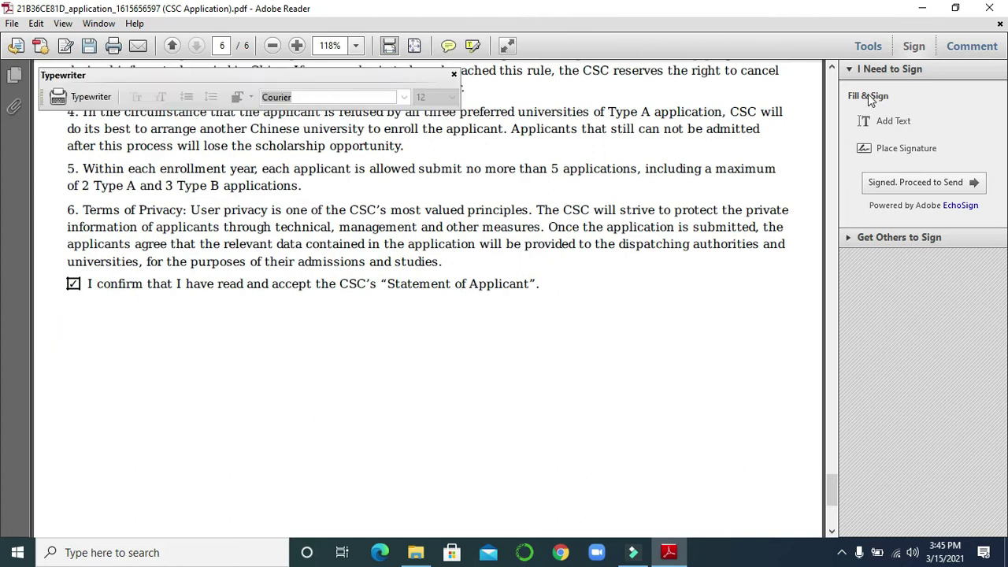
left_click(917, 148)
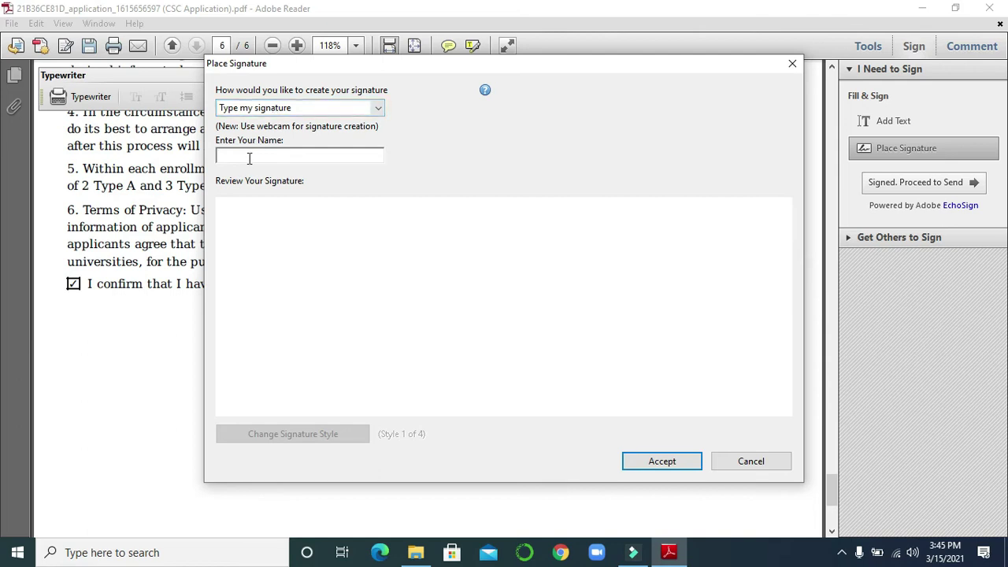
Step: Accept a typed signature of the applicant's first name and place it below the confirmation
type("anwar")
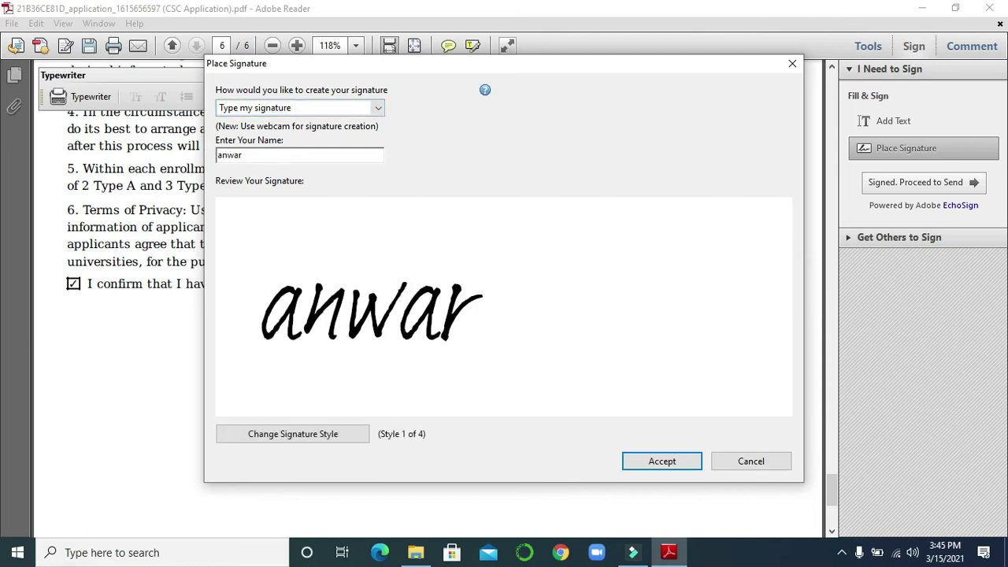
left_click(660, 460)
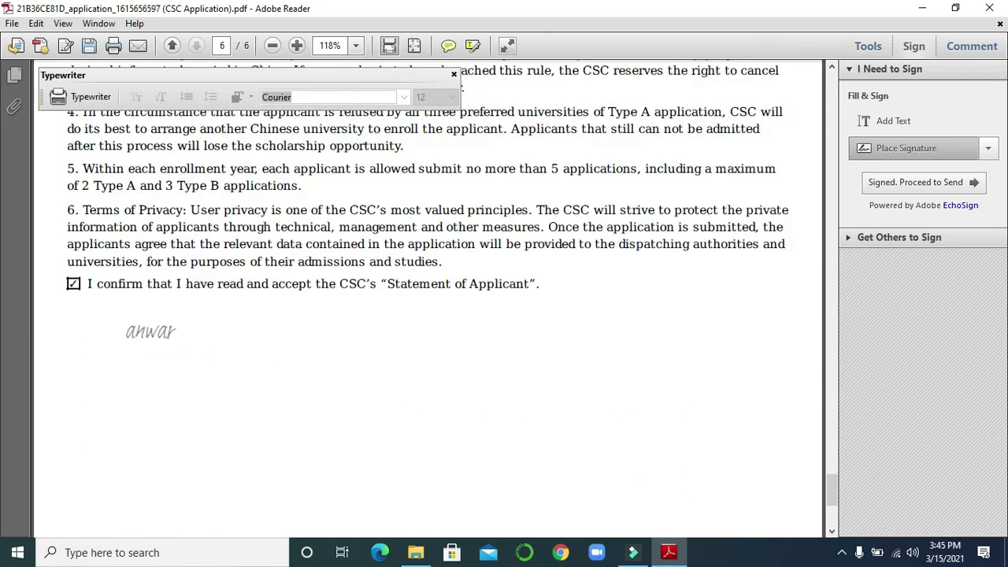
left_click(139, 333)
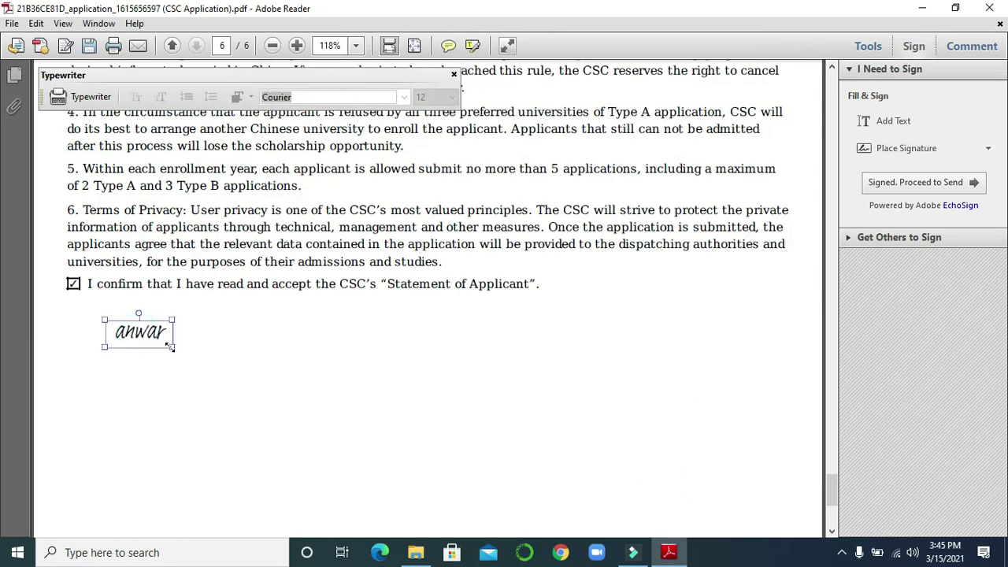
Step: Enlarge the placed signature, then undo the resize and the placement
left_click_drag(170, 346, 228, 372)
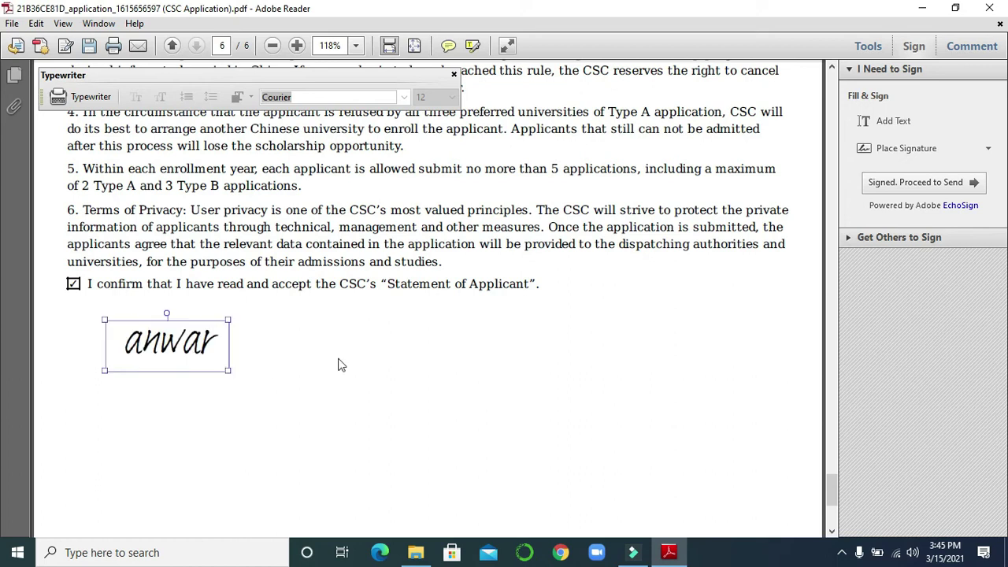
key("ctrl+z")
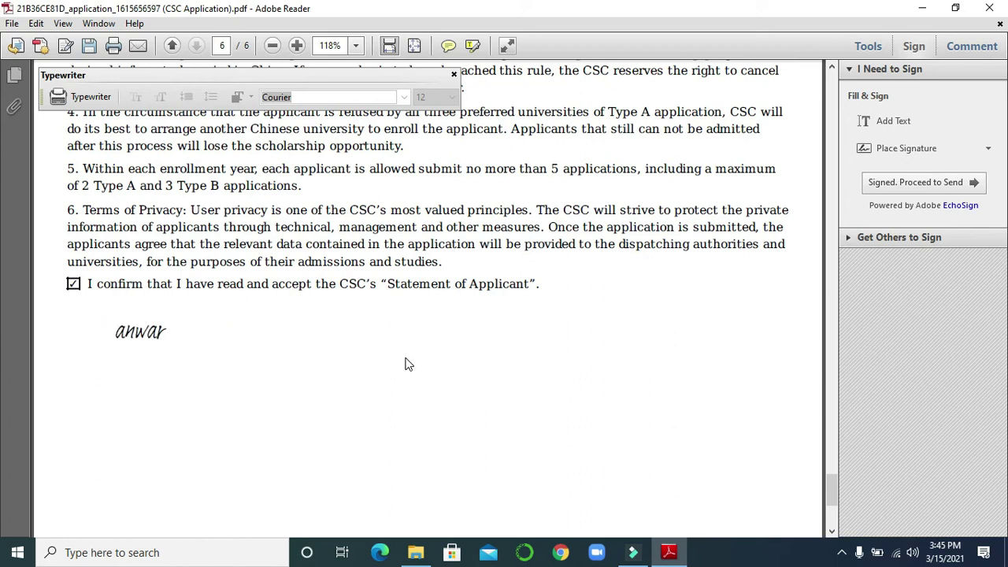
key("ctrl+z")
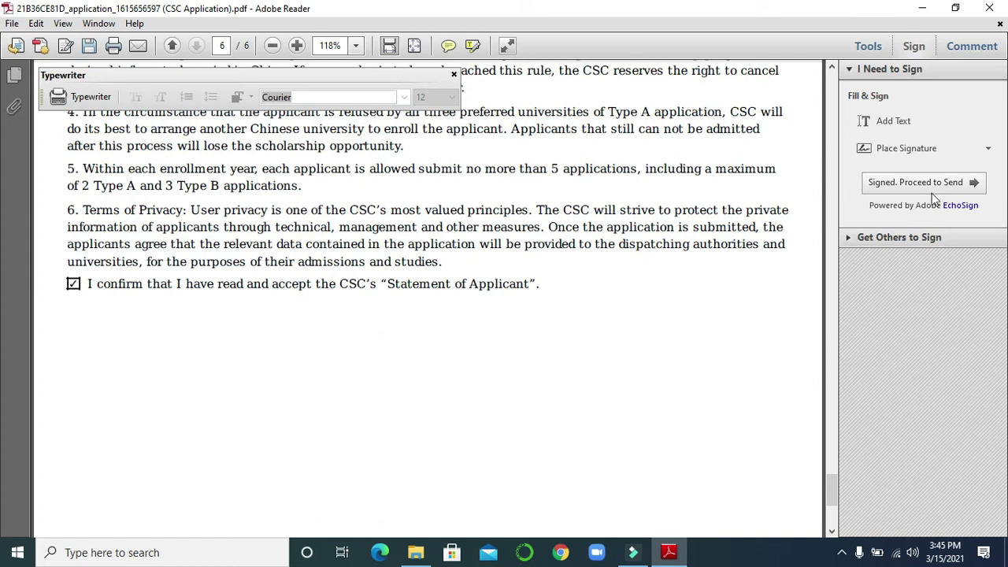
left_click(919, 148)
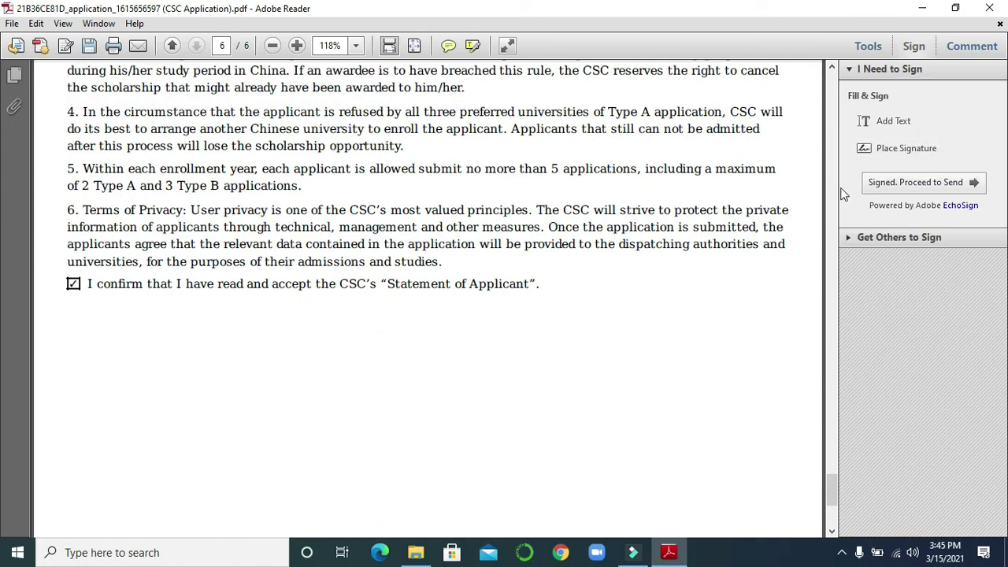
left_click(911, 158)
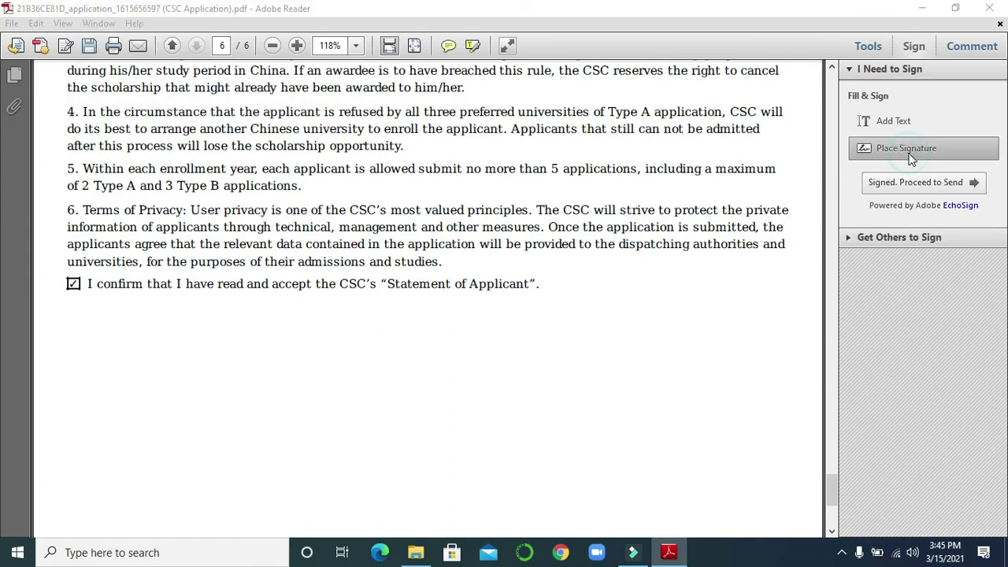
left_click(379, 108)
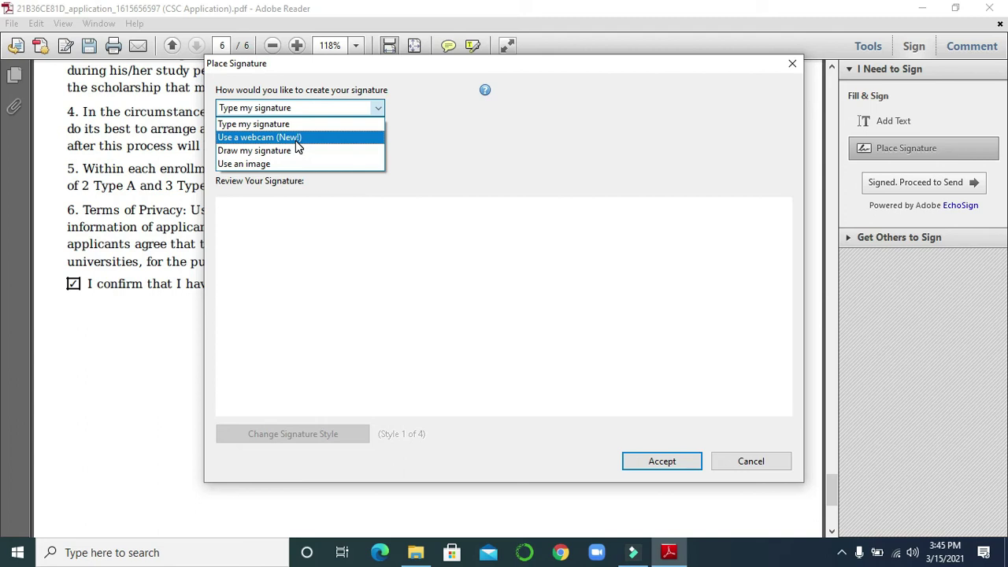
left_click(258, 155)
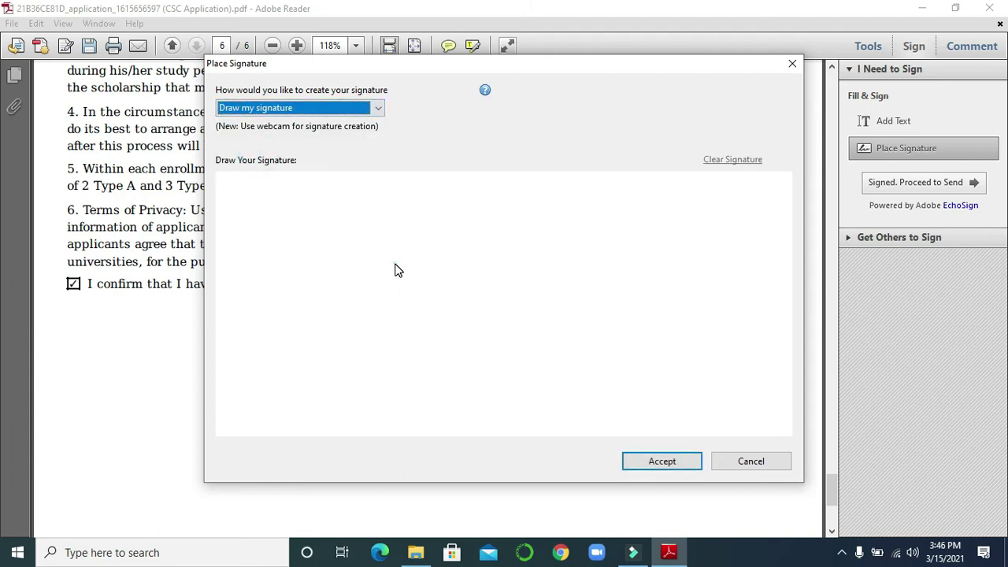
mouse_move(397, 270)
left_mouse_down()
mouse_move(397, 326)
mouse_move(399, 270)
mouse_move(425, 331)
left_mouse_up()
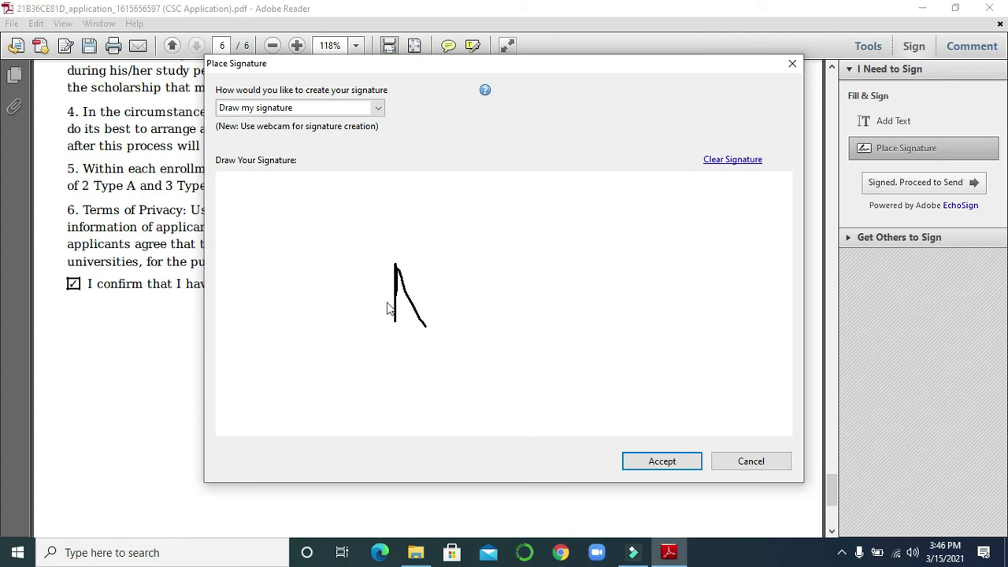
mouse_move(384, 301)
left_mouse_down()
mouse_move(412, 302)
mouse_move(437, 275)
mouse_move(463, 272)
mouse_move(416, 368)
left_mouse_up()
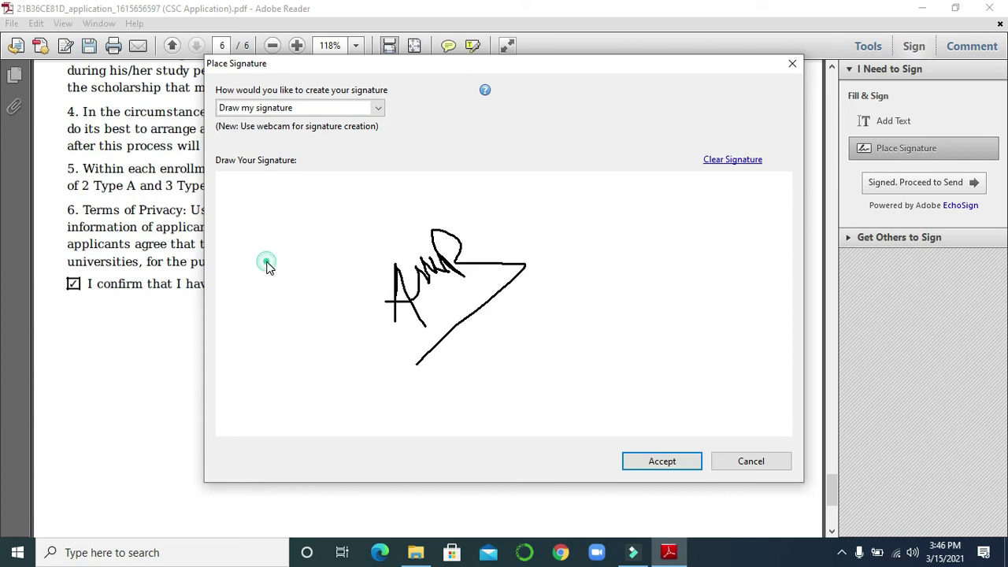
mouse_move(268, 263)
left_mouse_down()
mouse_move(260, 272)
mouse_move(273, 283)
mouse_move(297, 258)
mouse_move(293, 245)
mouse_move(315, 270)
mouse_move(226, 301)
left_mouse_up()
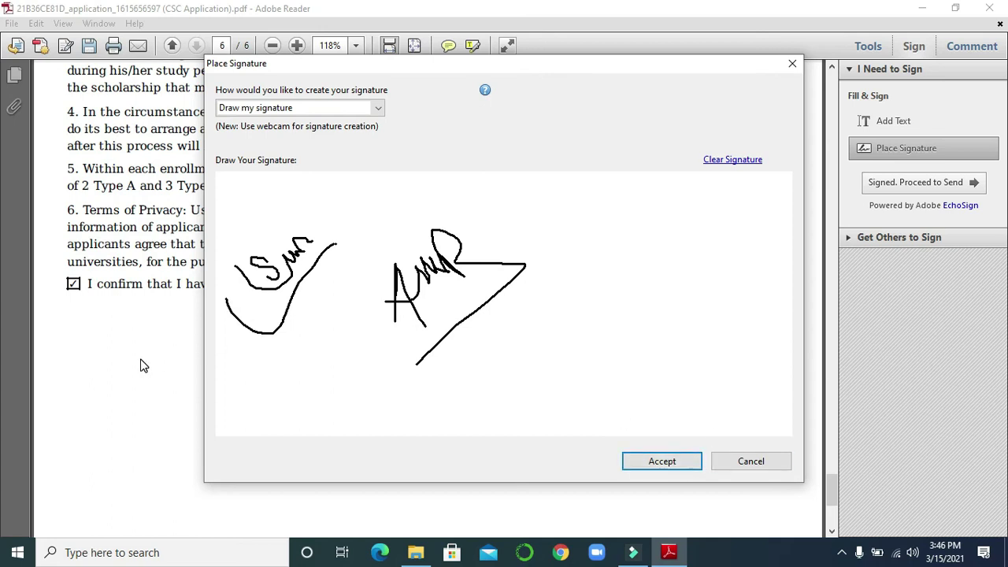
left_click(749, 463)
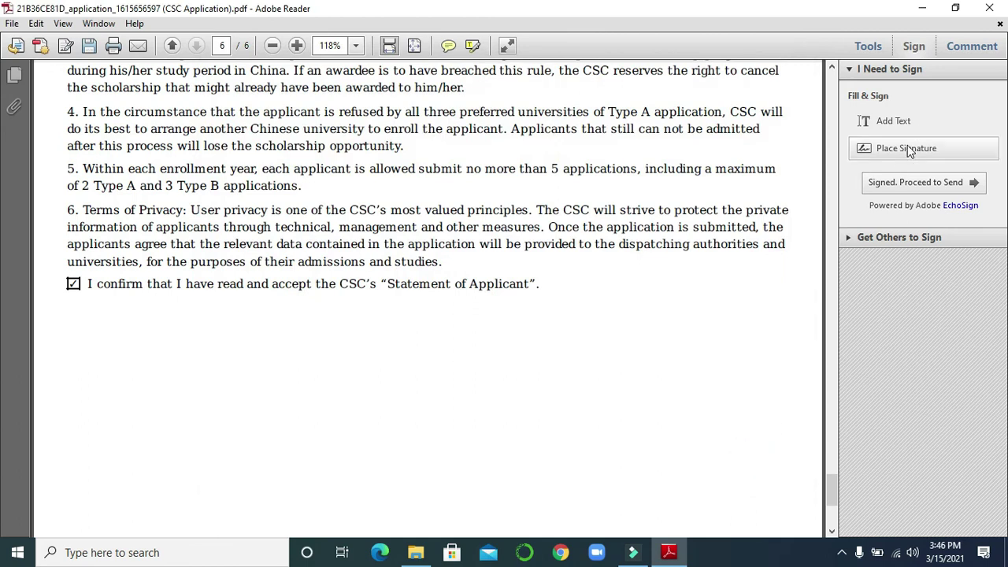
left_click(908, 149)
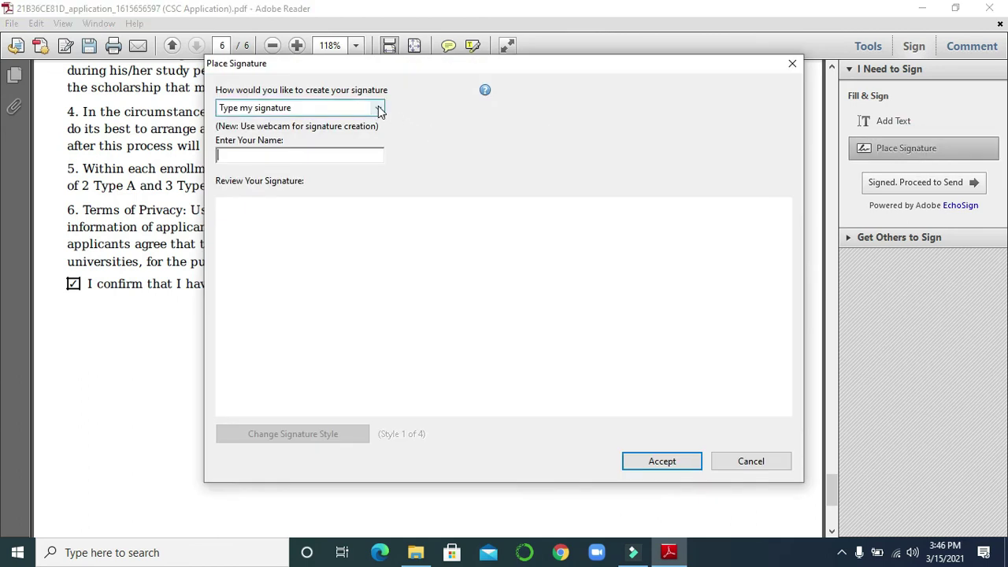
left_click(378, 108)
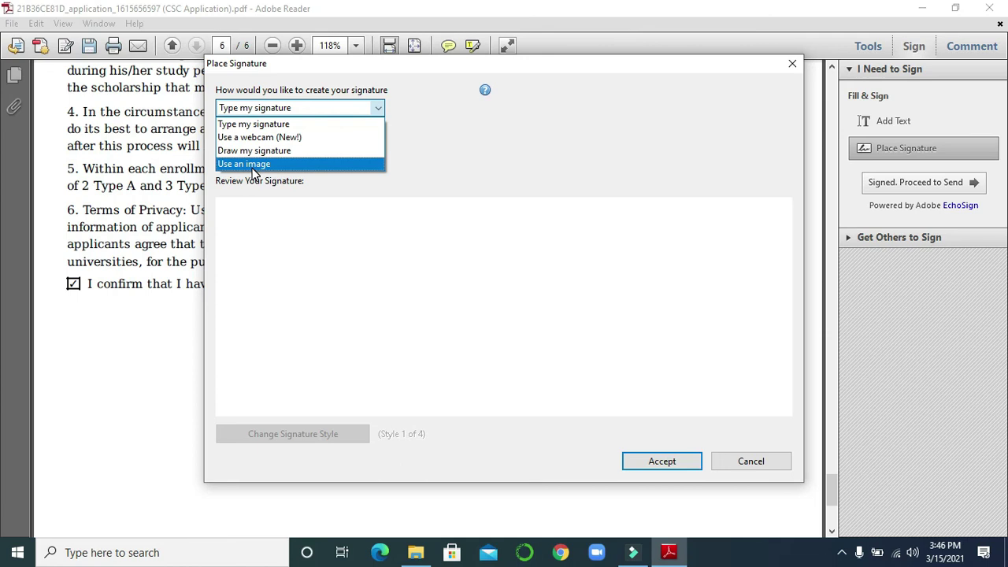
left_click(252, 164)
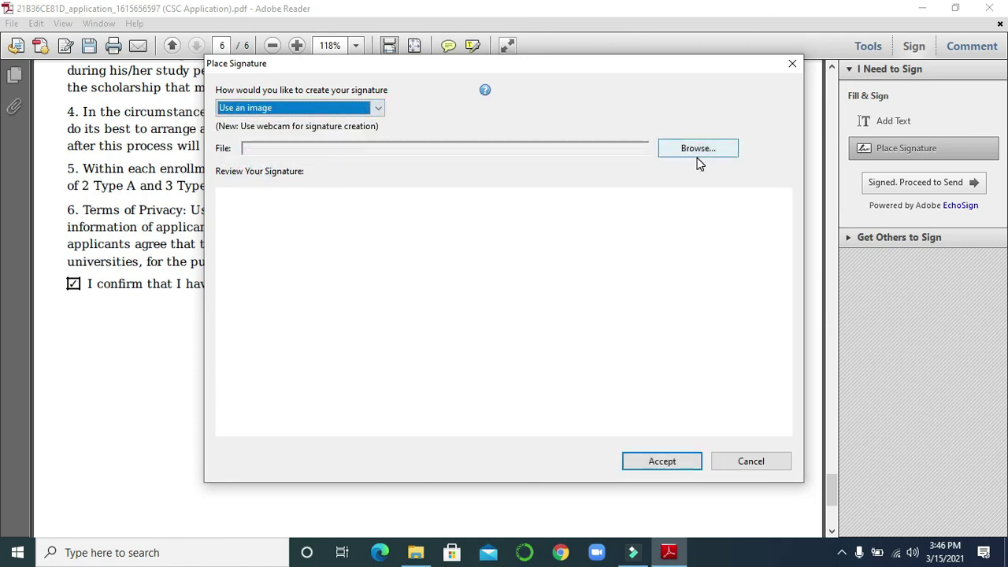
left_click(750, 462)
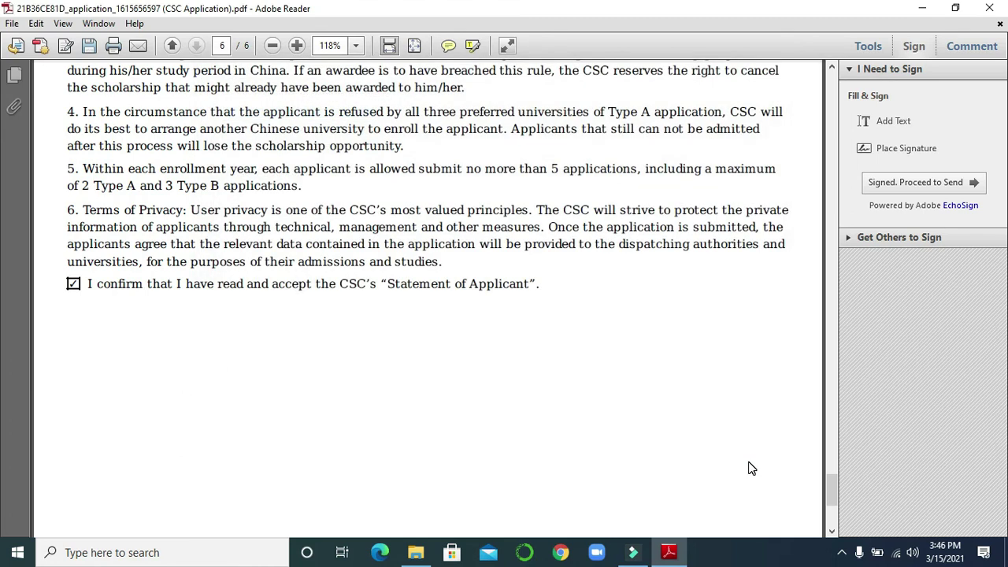